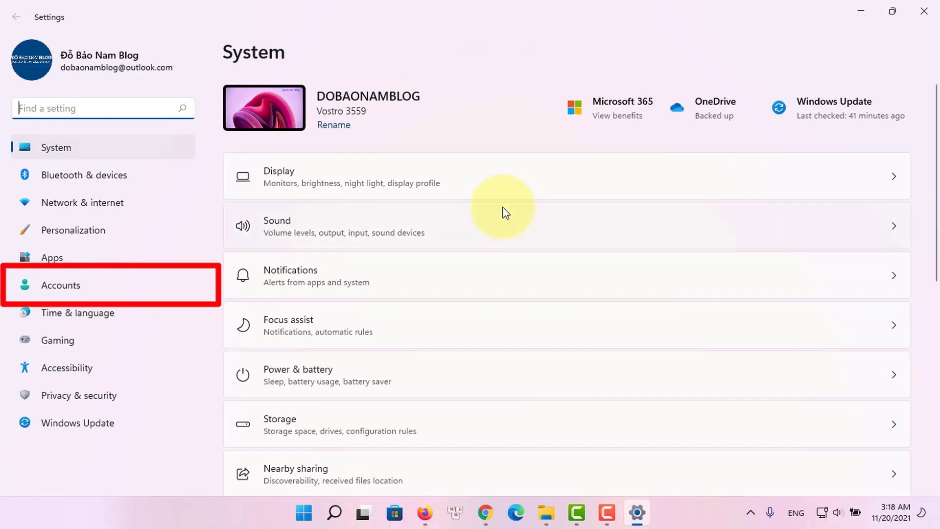
# - Open the Family & other users account settings and start adding an account for another user
pyautogui.click(73, 285)
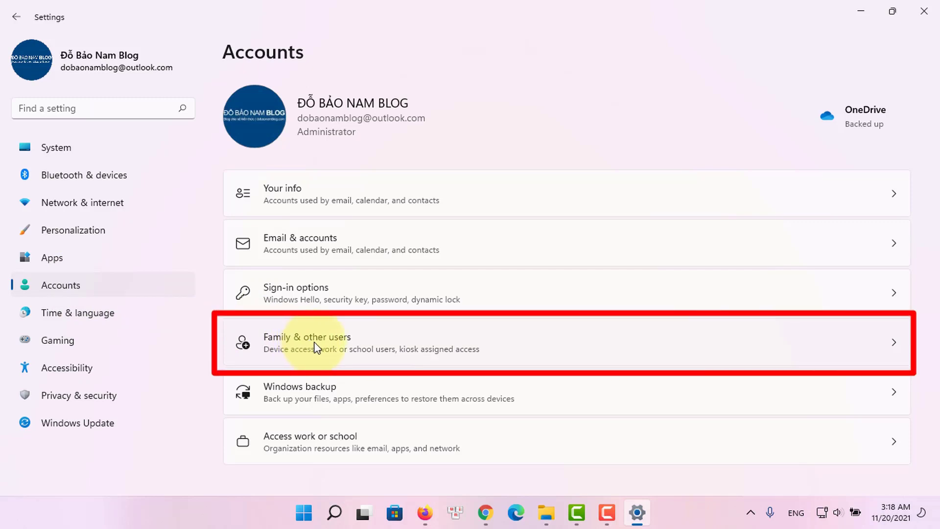
pyautogui.click(393, 339)
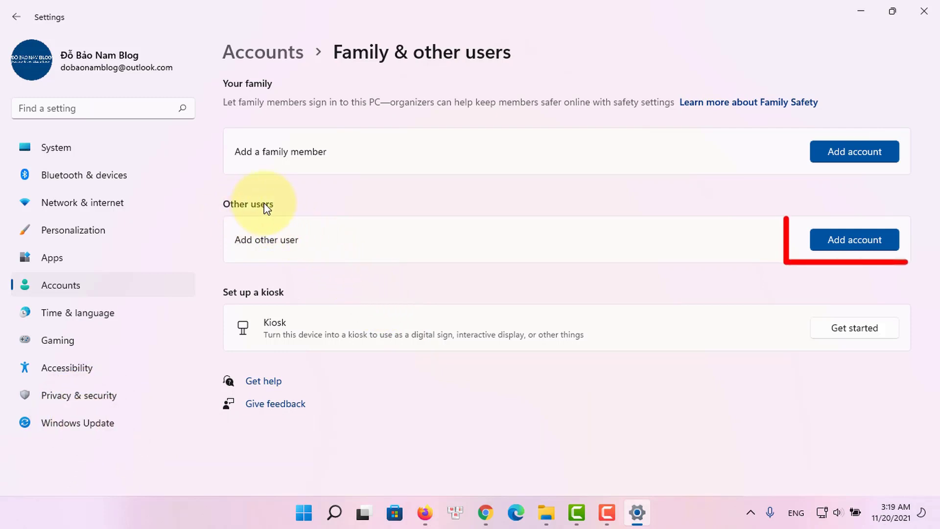
pyautogui.click(841, 245)
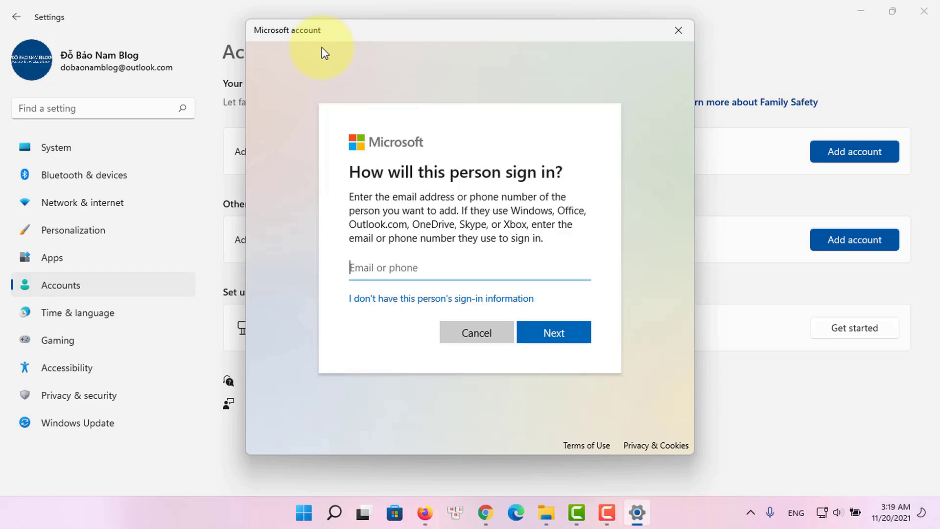
# - Skip the person's sign-in information and choose to add a user without a Microsoft account
pyautogui.click(398, 302)
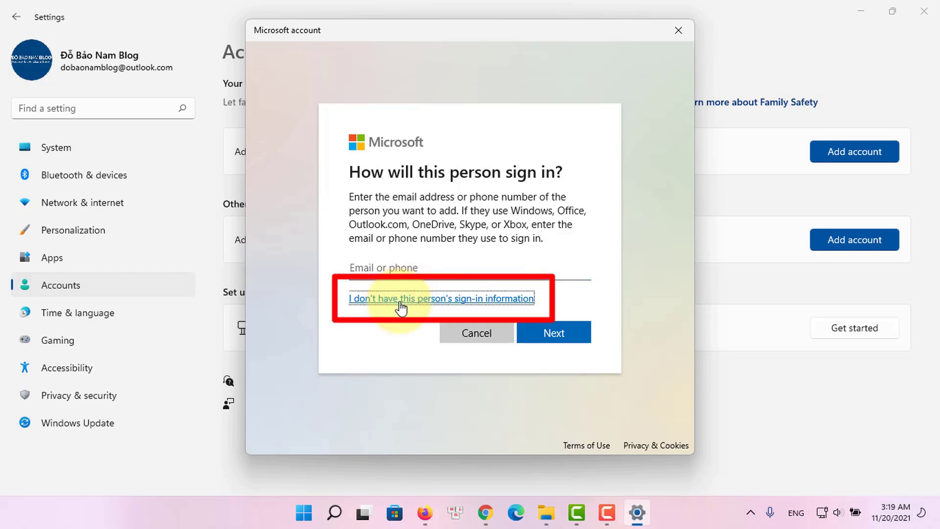
pyautogui.click(401, 304)
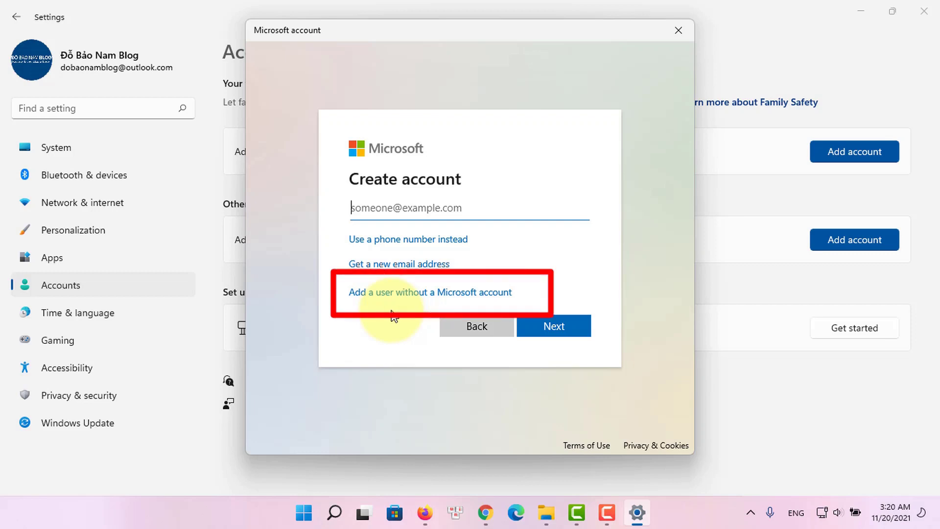
pyautogui.click(369, 295)
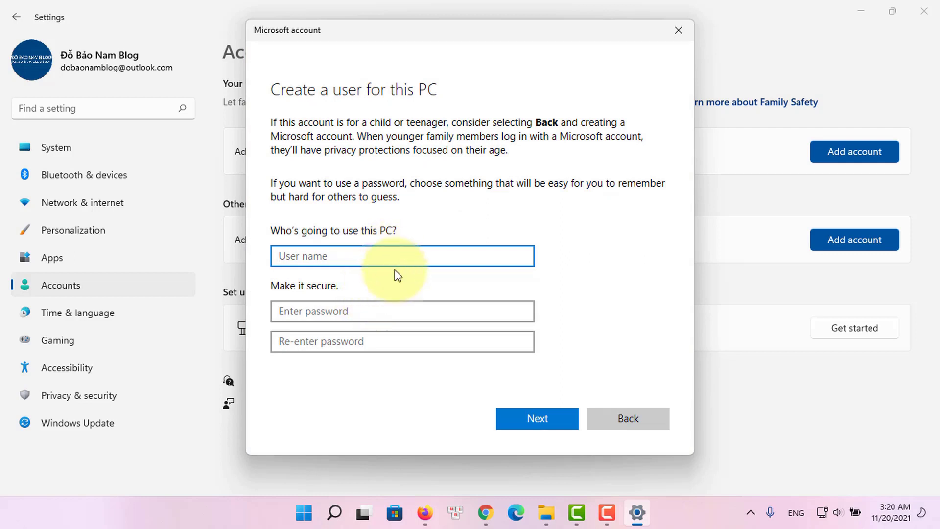
# - Create a local user for this PC with the user name DBN and no password
pyautogui.click(488, 258)
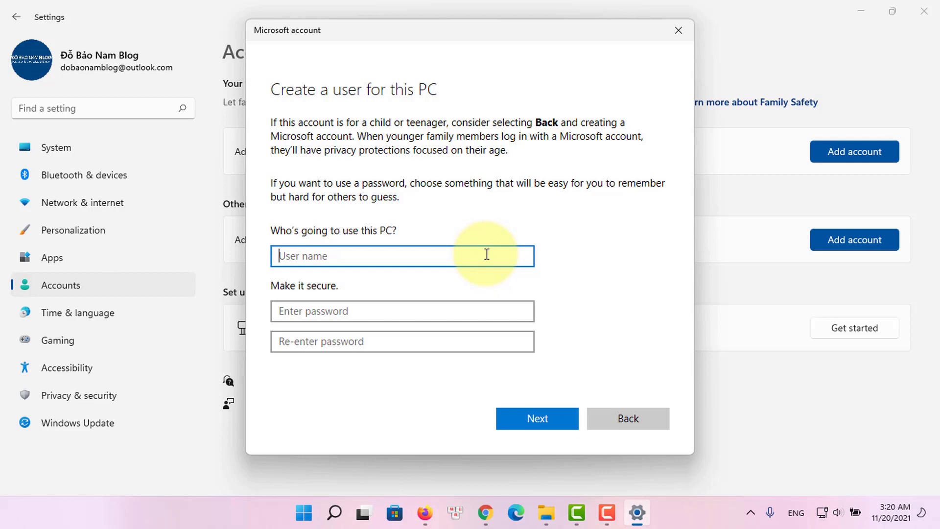
pyautogui.write('DBN')
pyautogui.click(577, 309)
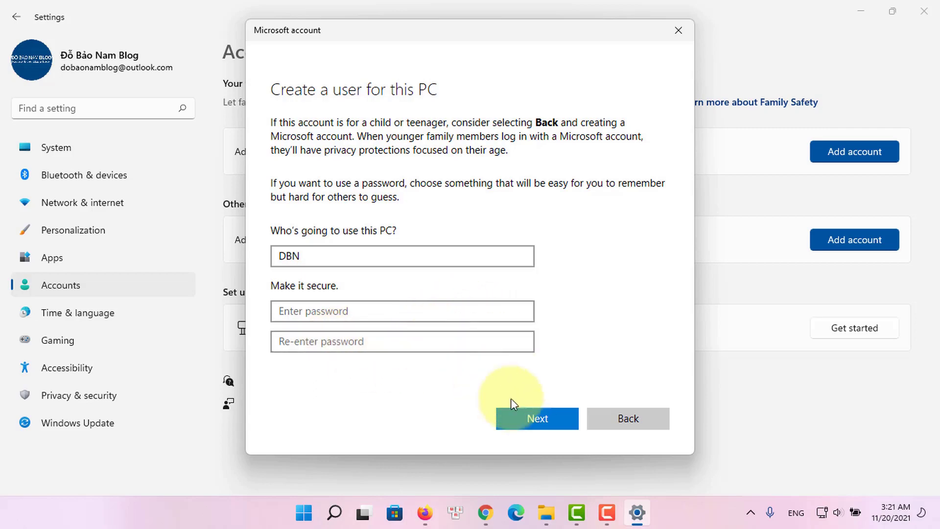
pyautogui.click(542, 417)
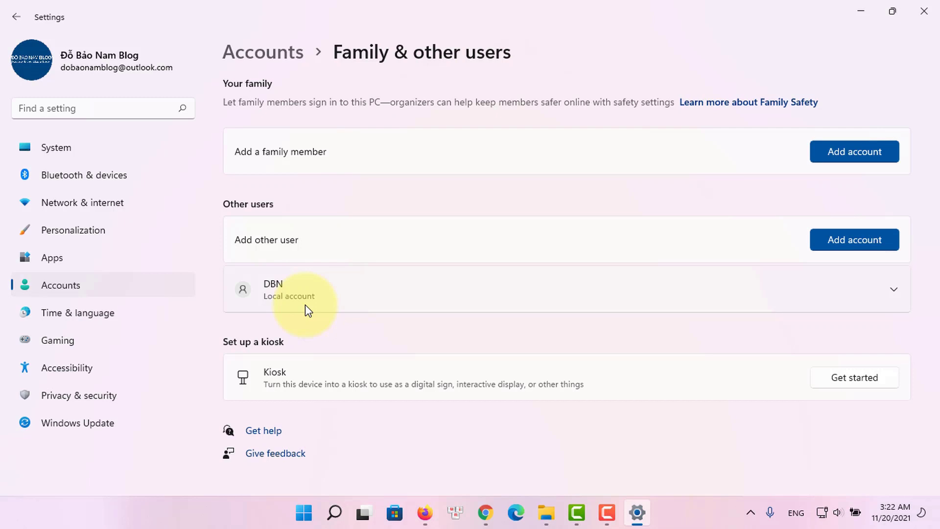
# - Open the account type settings of the DBN local account and select Administrator
pyautogui.click(893, 292)
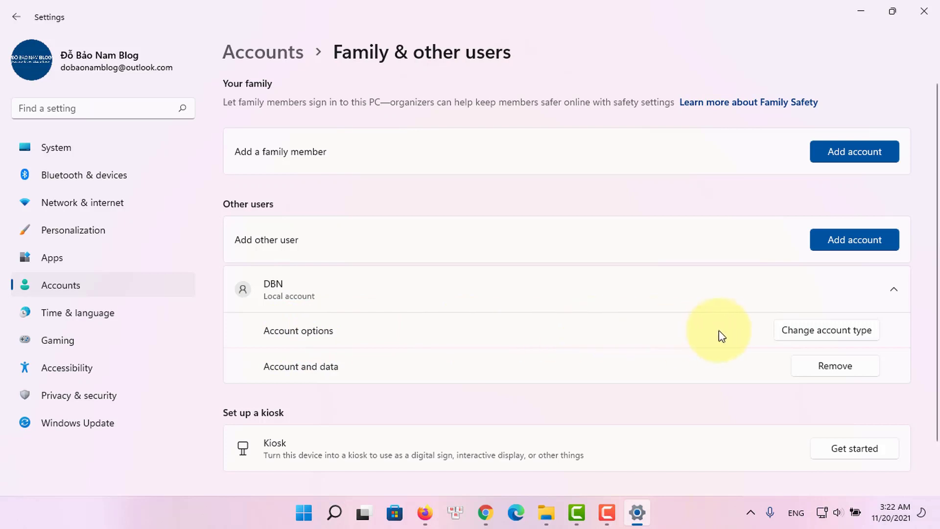
pyautogui.click(799, 334)
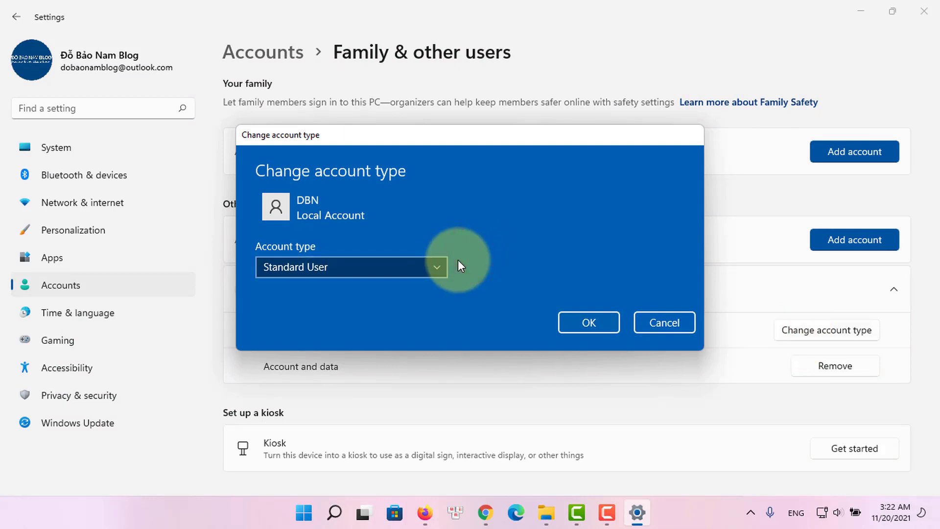
pyautogui.click(443, 266)
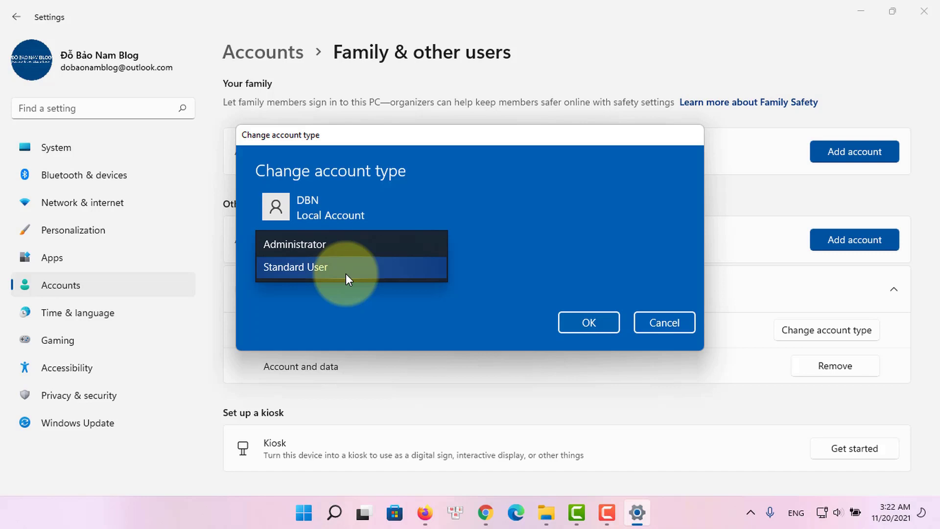
pyautogui.click(346, 246)
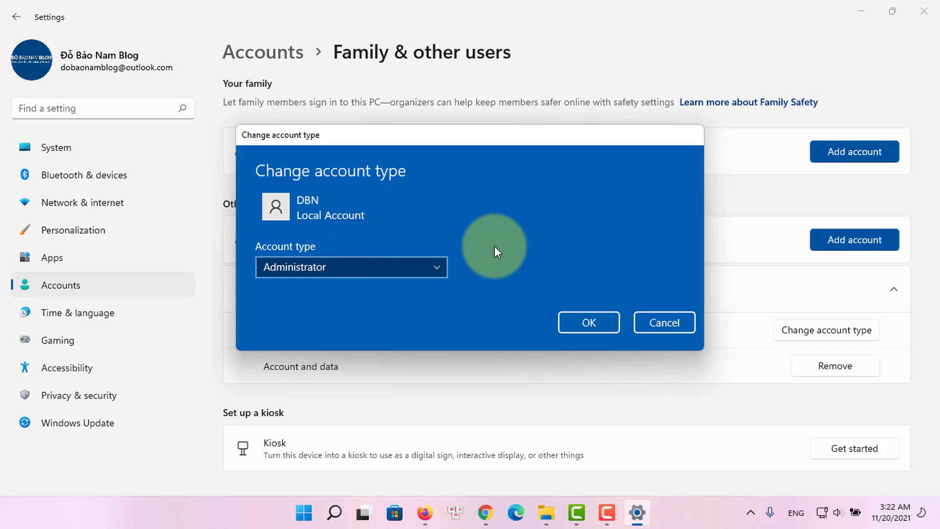
# - Set the DBN account's type to Standard User, apply it and minimize the Settings window
pyautogui.click(433, 269)
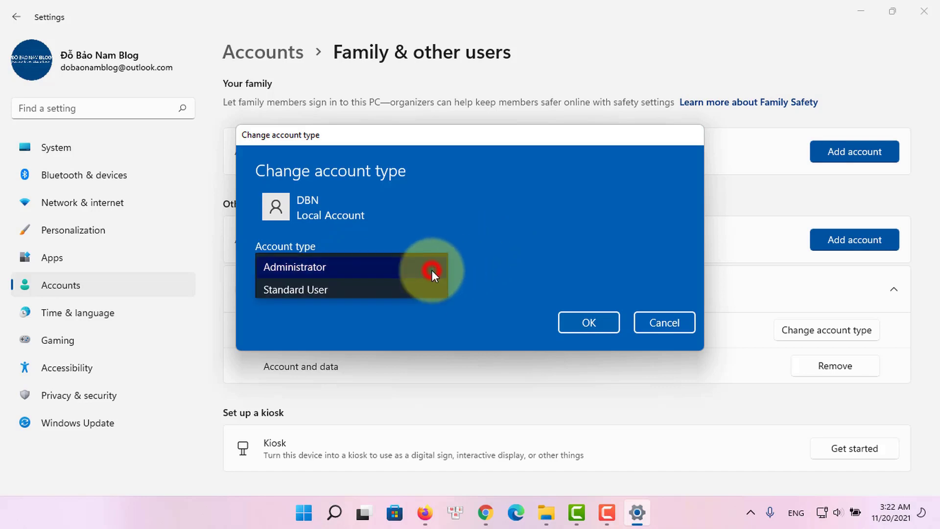
pyautogui.click(333, 292)
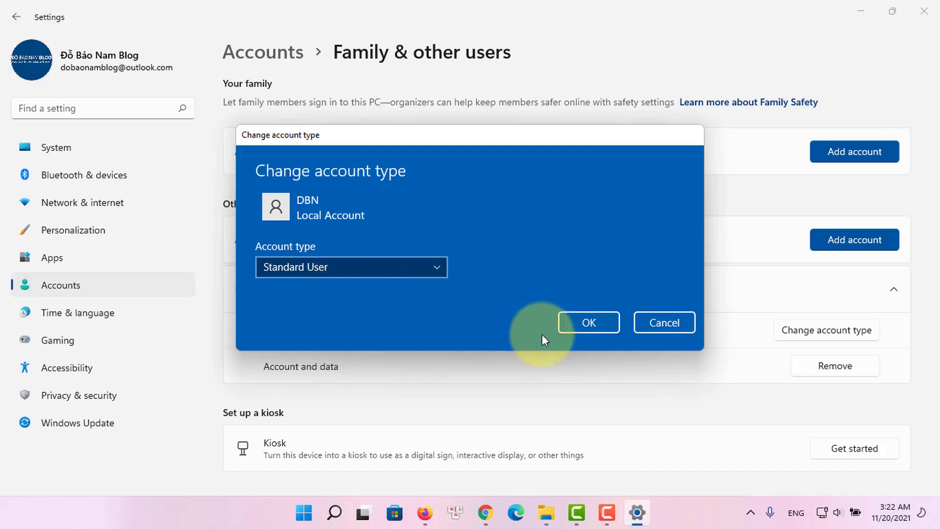
pyautogui.click(590, 324)
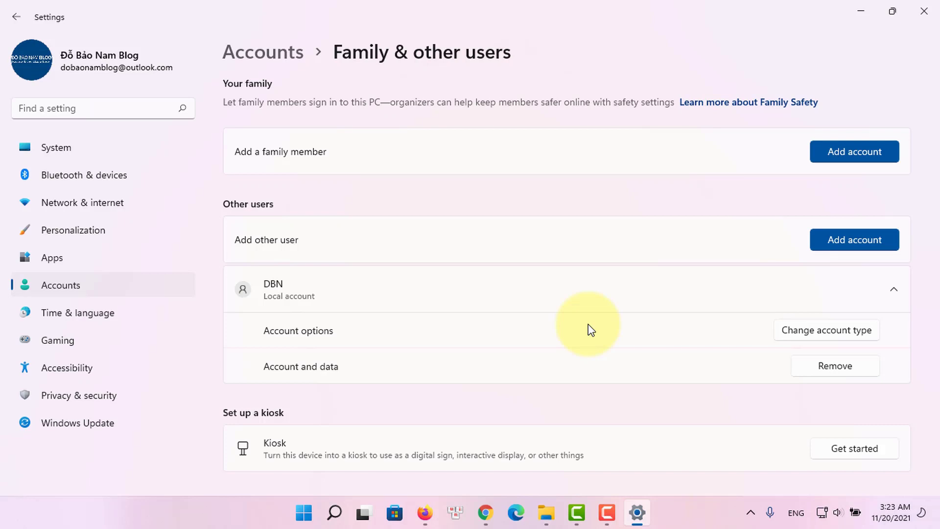
pyautogui.click(865, 8)
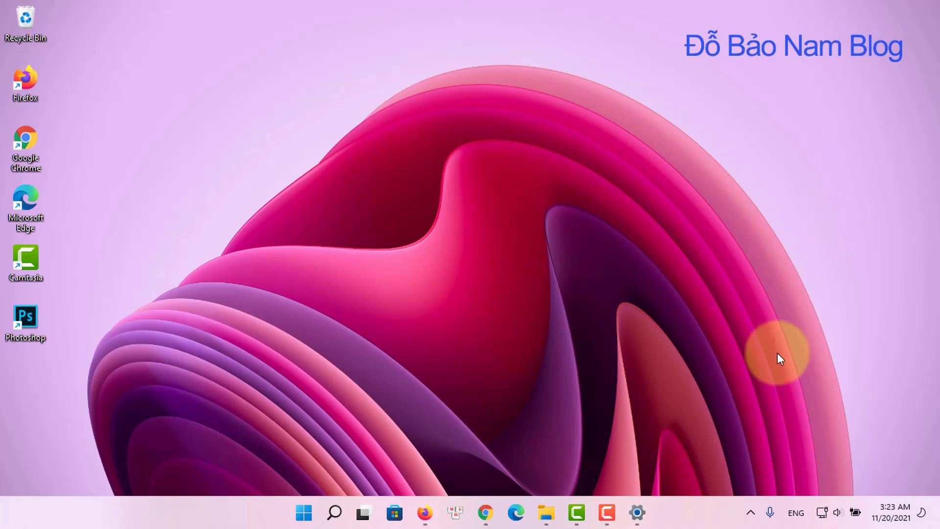
pyautogui.moveTo(576, 519)
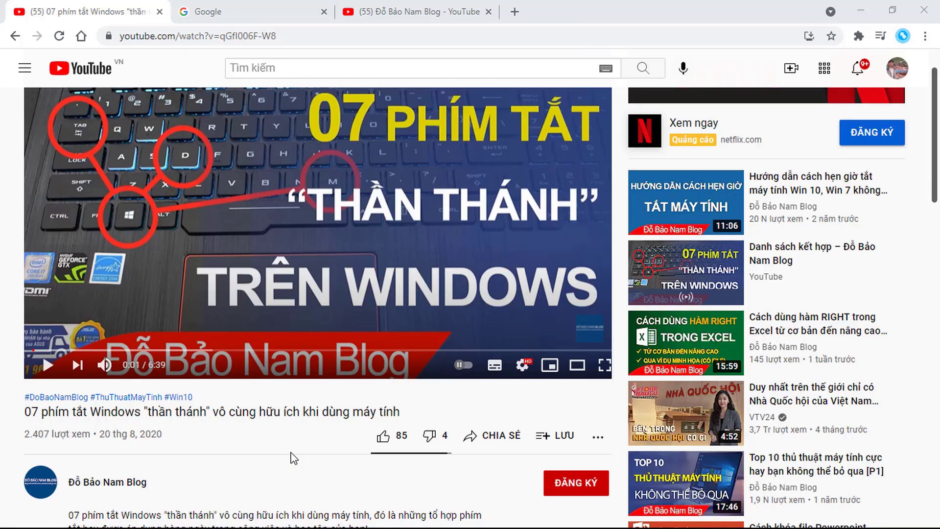
# - On the YouTube page in Chrome, like the open video and subscribe to its channel with all notifications (Tất cả) turned on
pyautogui.click(382, 437)
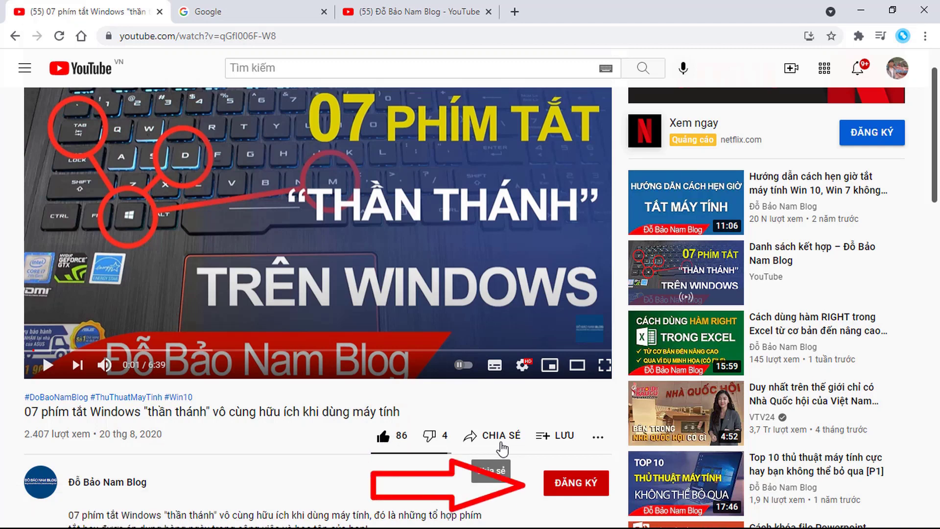
pyautogui.click(577, 484)
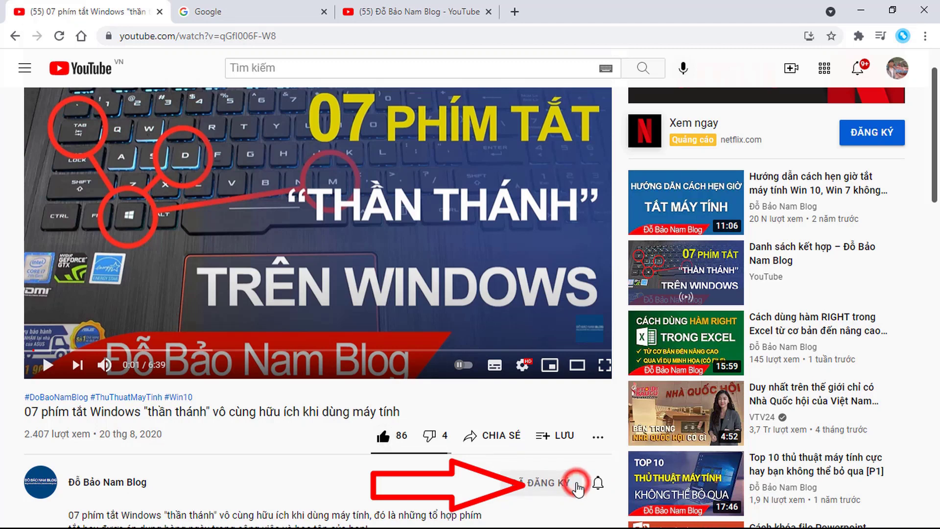
pyautogui.click(598, 485)
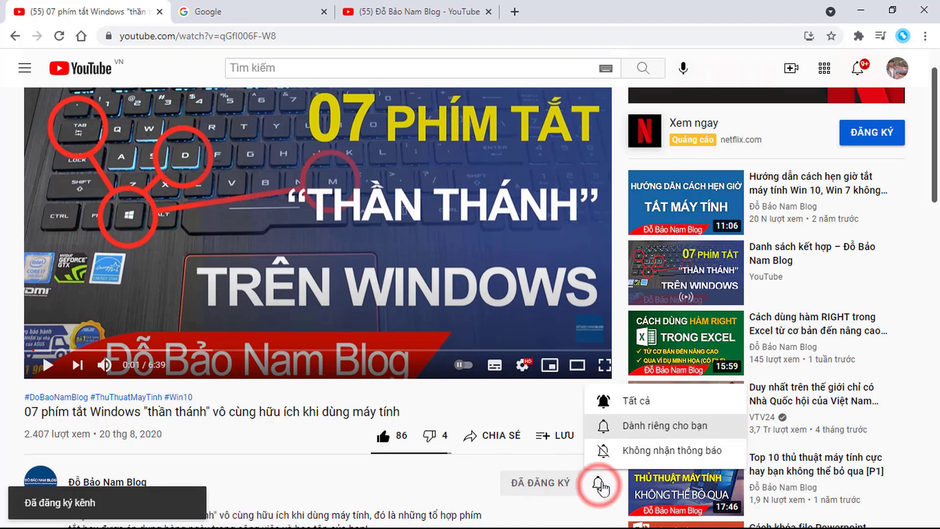
pyautogui.click(637, 400)
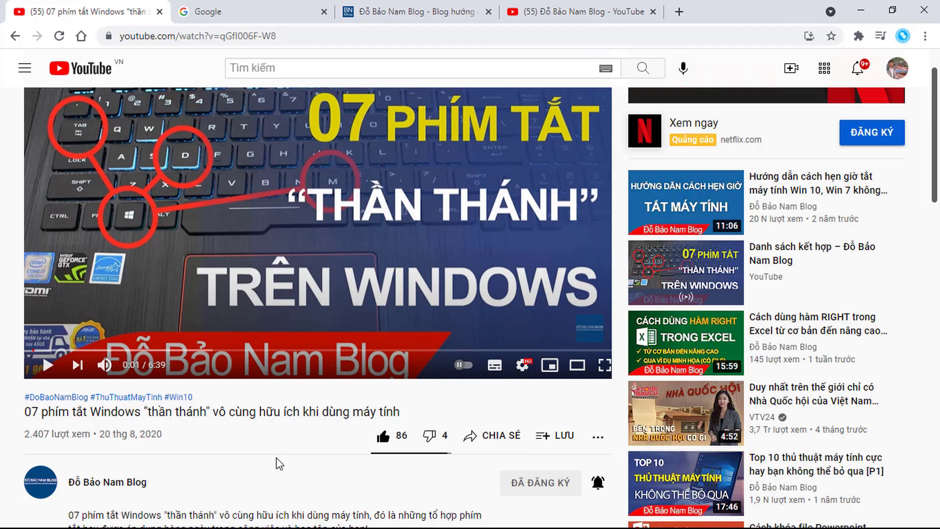
# - Search Google for "đỗ bảo nam blog" using the earlier search suggestion
pyautogui.click(291, 7)
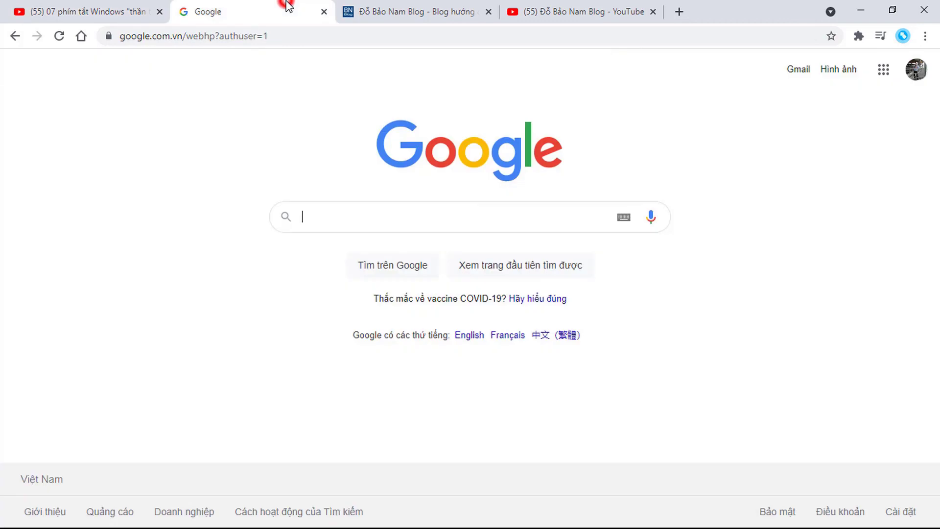
pyautogui.click(387, 226)
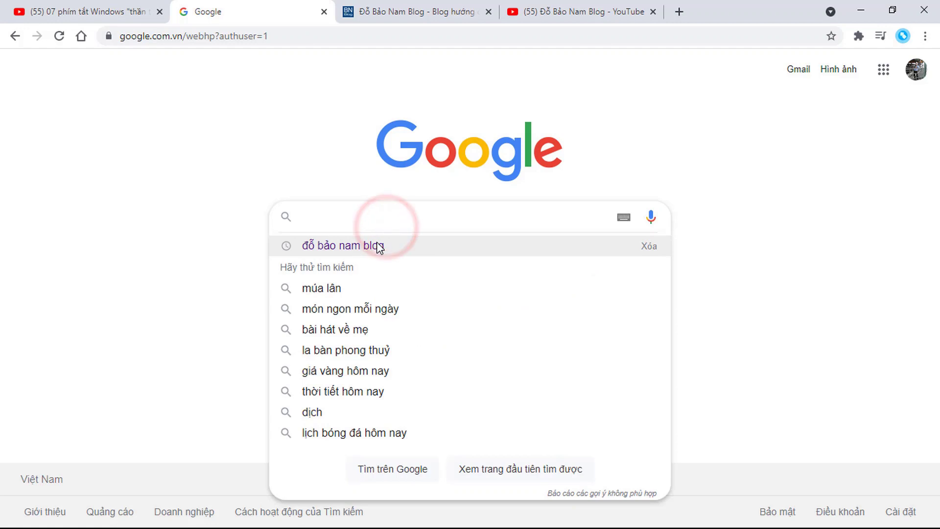
pyautogui.click(378, 245)
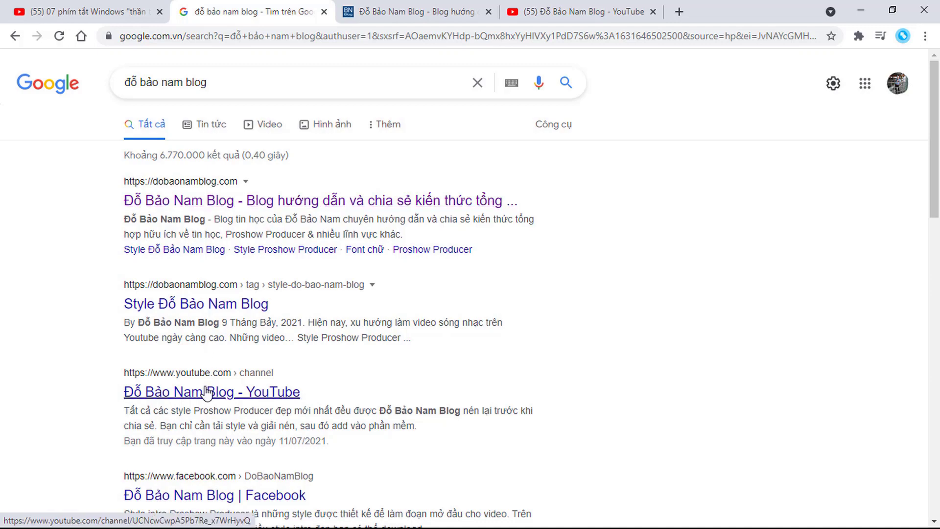
# - Browse the articles on the dobaonamblog.com homepage
pyautogui.click(397, 12)
pyautogui.scroll(-1, 324, 191)
pyautogui.scroll(-12, 323, 191)
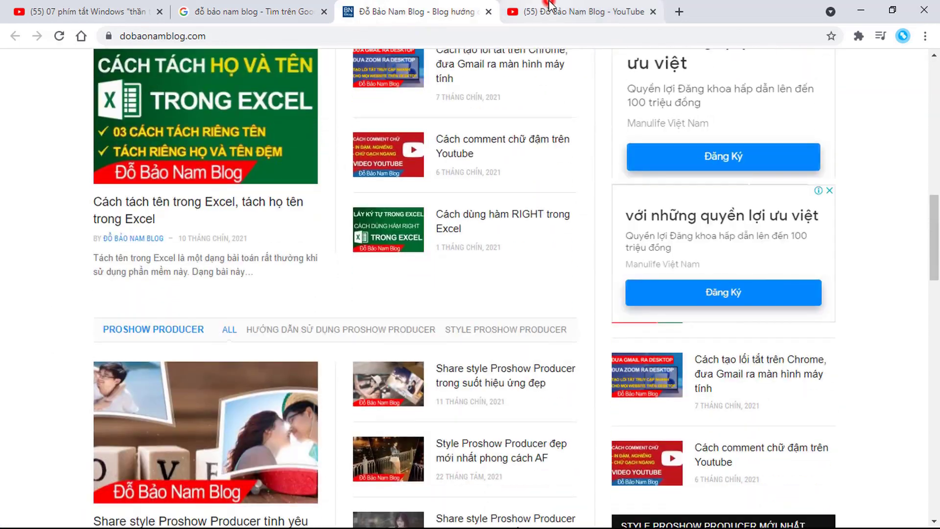
# - Look through the video playlists on the blog's YouTube channel page and return to the channel header
pyautogui.click(551, 5)
pyautogui.scroll(-5, 475, 196)
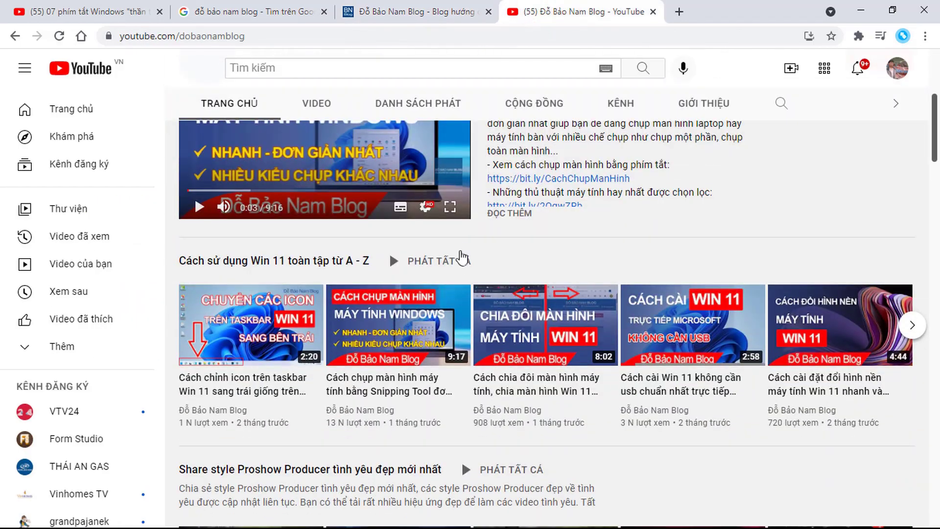
pyautogui.scroll(-11, 464, 251)
pyautogui.scroll(-5, 461, 267)
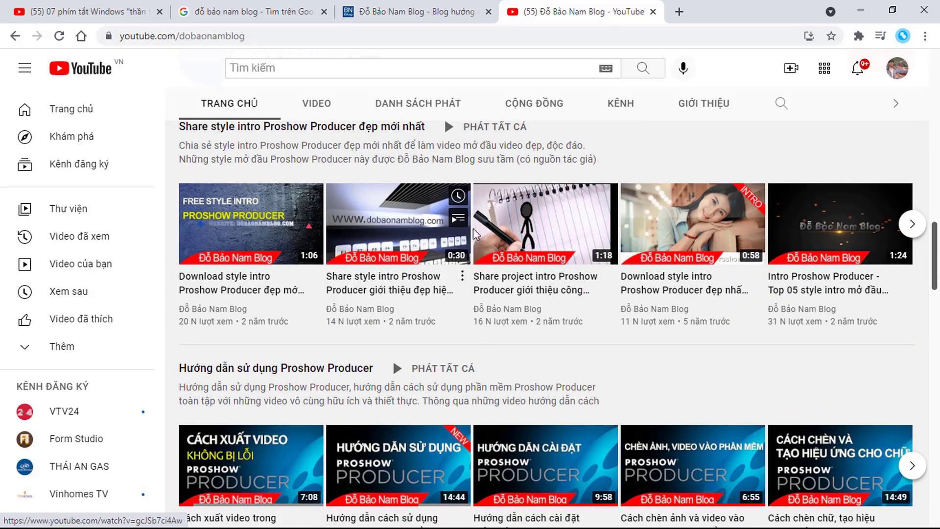
pyautogui.moveTo(934, 240); pyautogui.dragTo(935, 72)
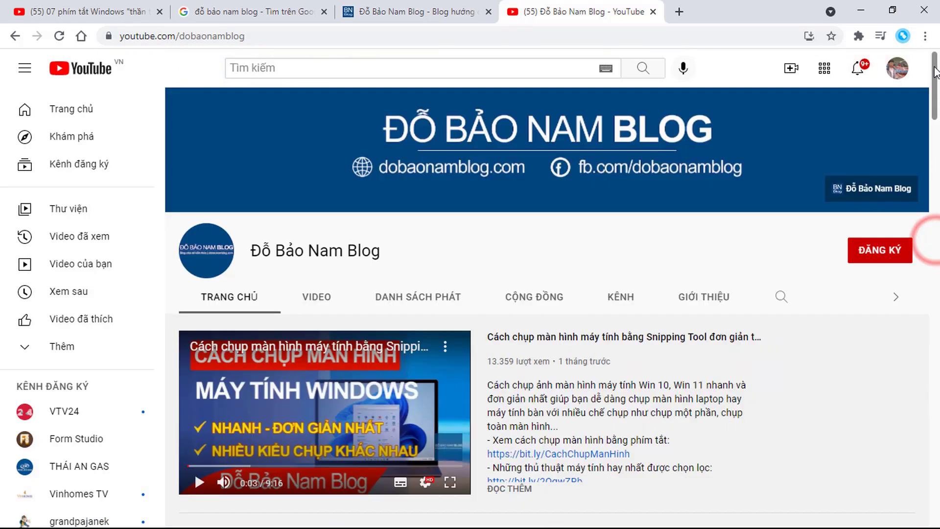